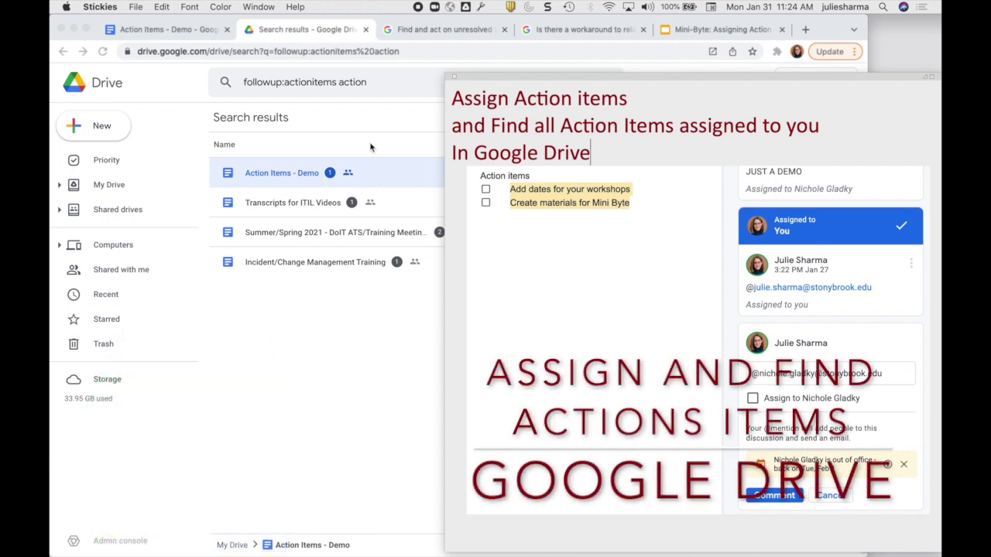
Go to docs.new in a new Chrome tab to create a blank Google Doc
{"action": "left_click", "coordinate": [362, 152]}
{"action": "left_click", "coordinate": [893, 107]}
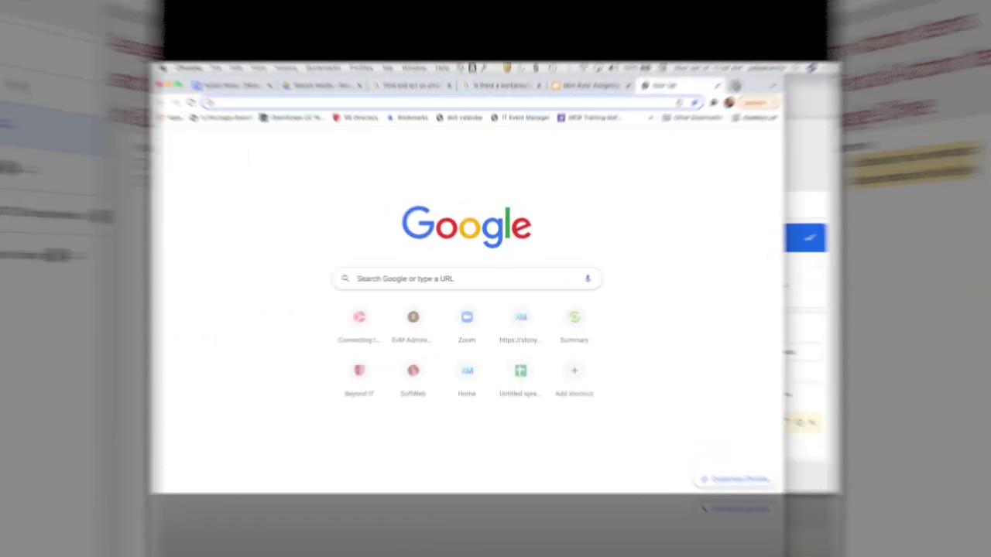
{"action": "type", "text": "docs"}
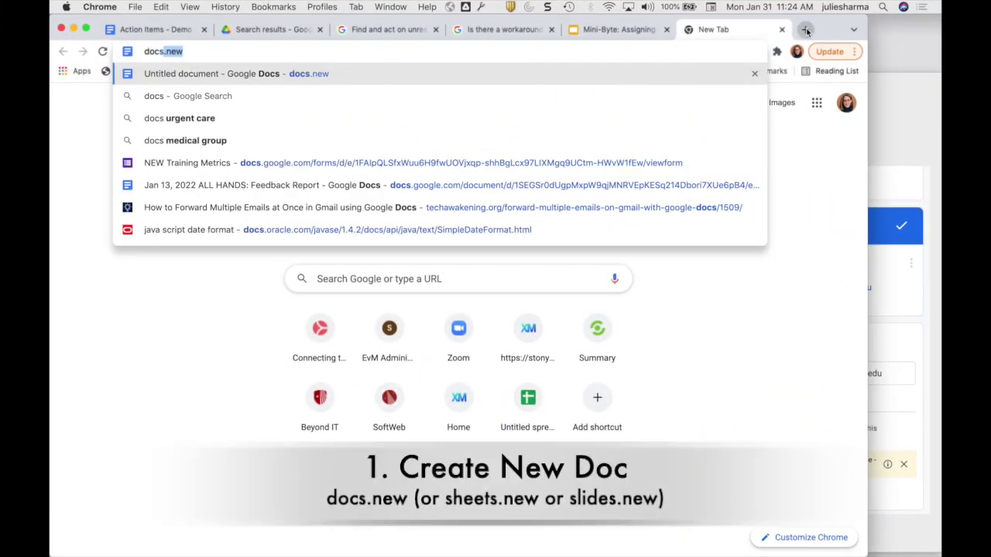
{"action": "type", "text": ".new"}
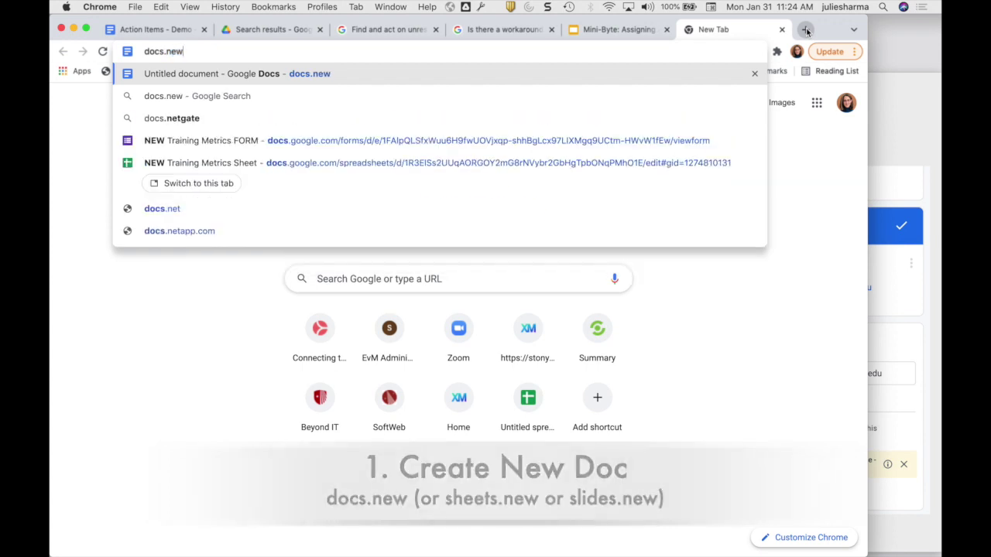
{"action": "key", "text": "Return"}
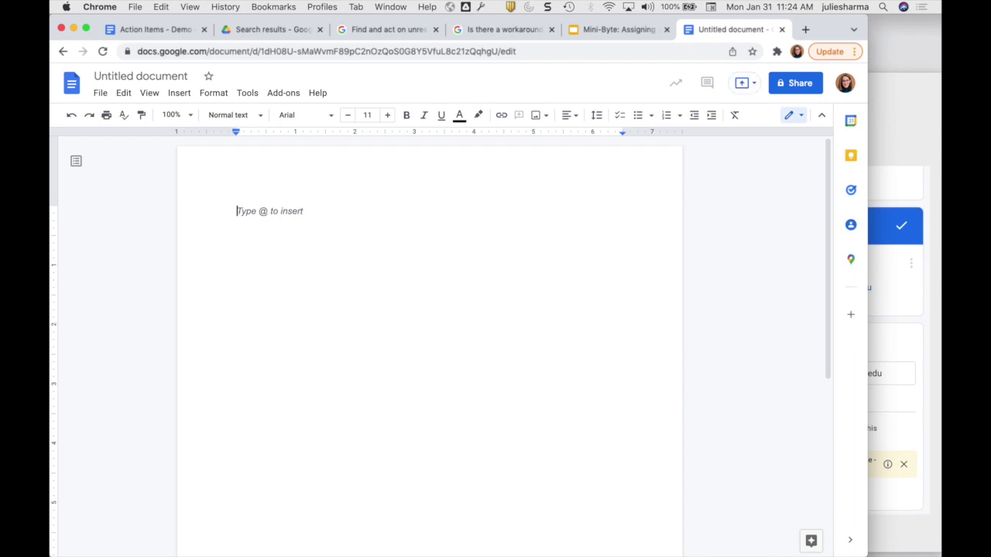
Insert the meeting notes template for the ABC Project Meeting - TEST event
{"action": "type", "text": "@"}
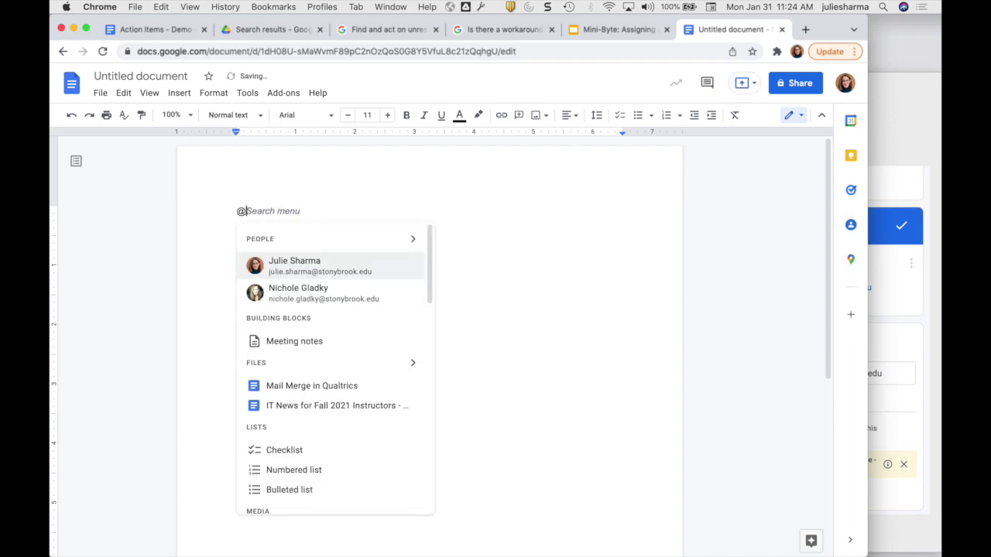
{"action": "type", "text": "project a"}
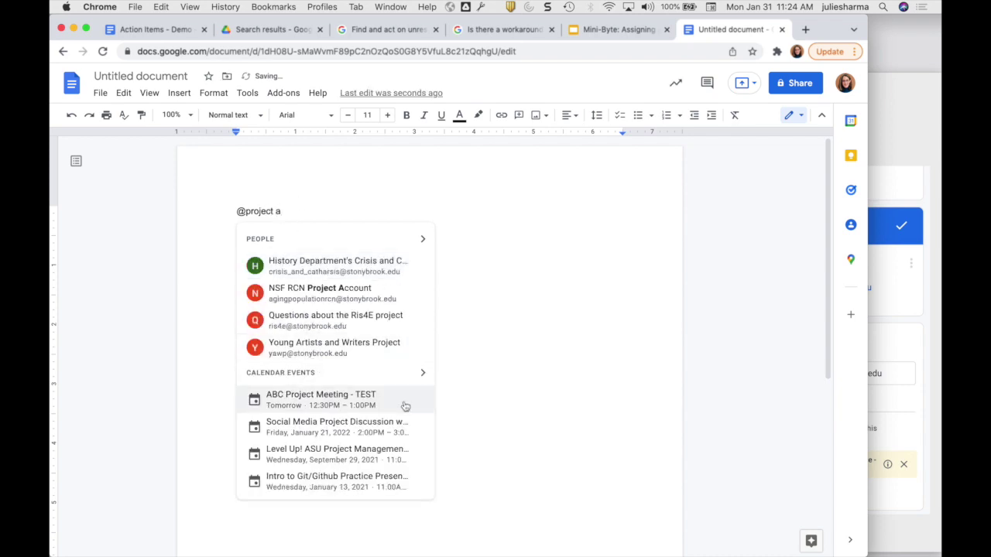
{"action": "left_click", "coordinate": [336, 402]}
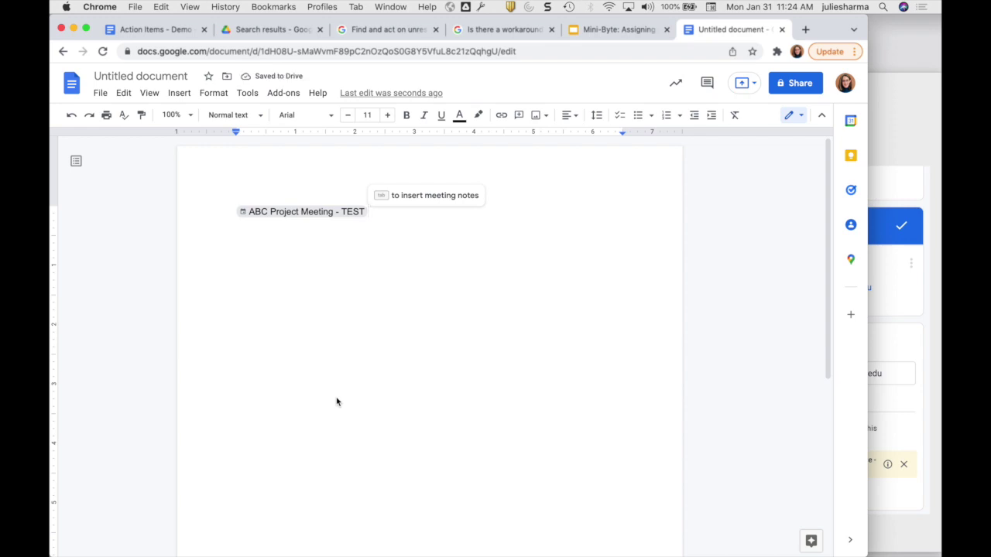
{"action": "key", "text": "Tab"}
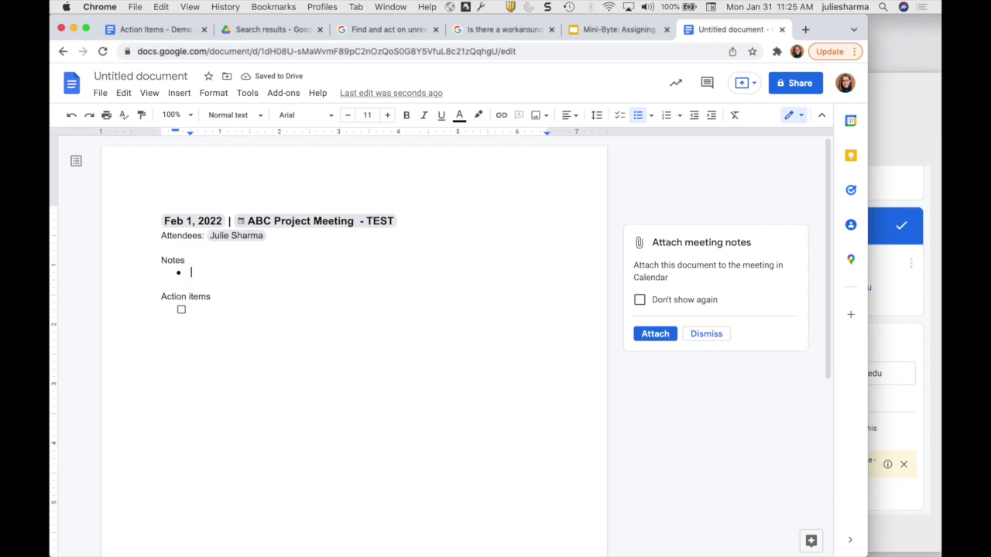
{"action": "left_click", "coordinate": [211, 309]}
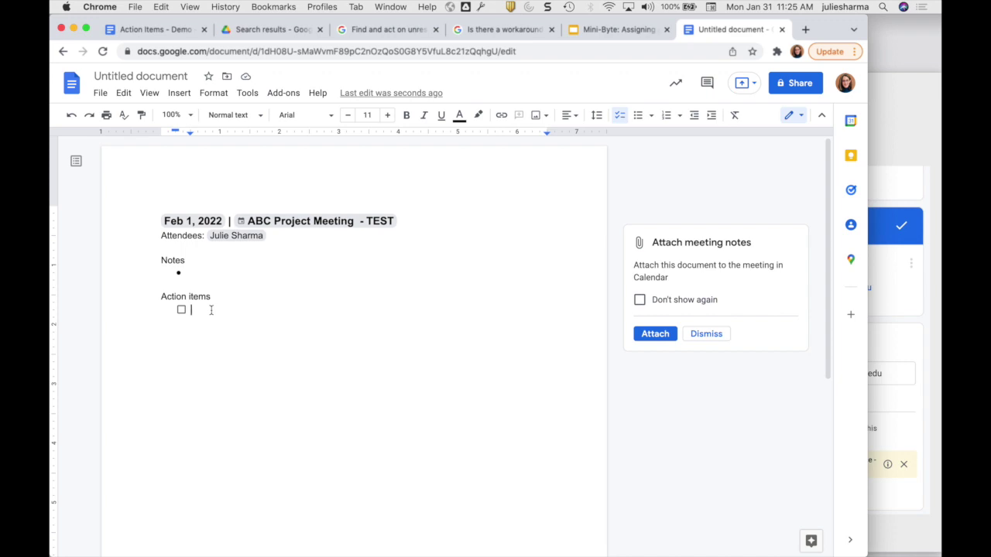
Add the action items 'Create timeline' and 'Contact vendors'
{"action": "type", "text": "Create timeline"}
{"action": "key", "text": "Return"}
{"action": "type", "text": "Contact vendors"}
Tag the colleague on the Create timeline item and select that line
{"action": "left_click", "coordinate": [284, 310]}
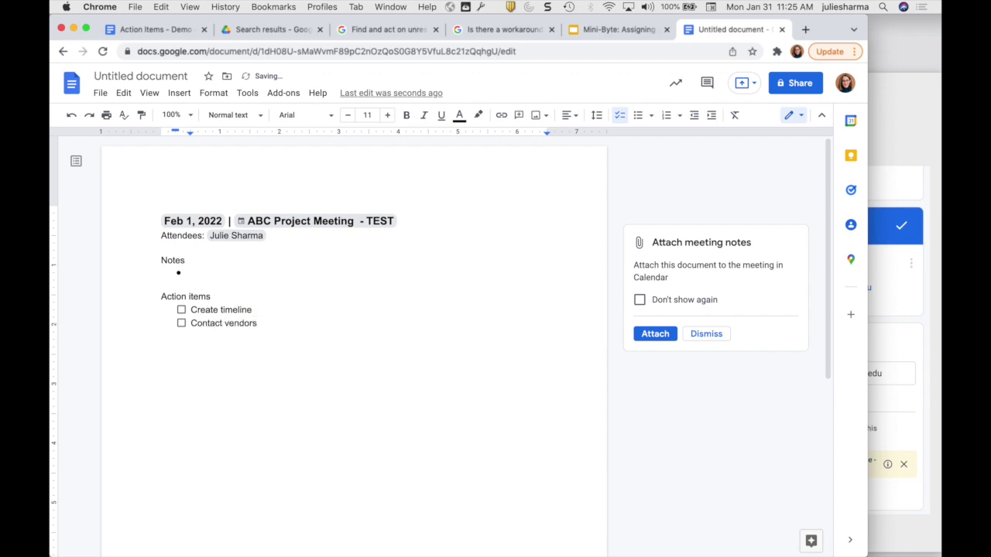
{"action": "type", "text": "@Ni"}
{"action": "left_click", "coordinate": [331, 364]}
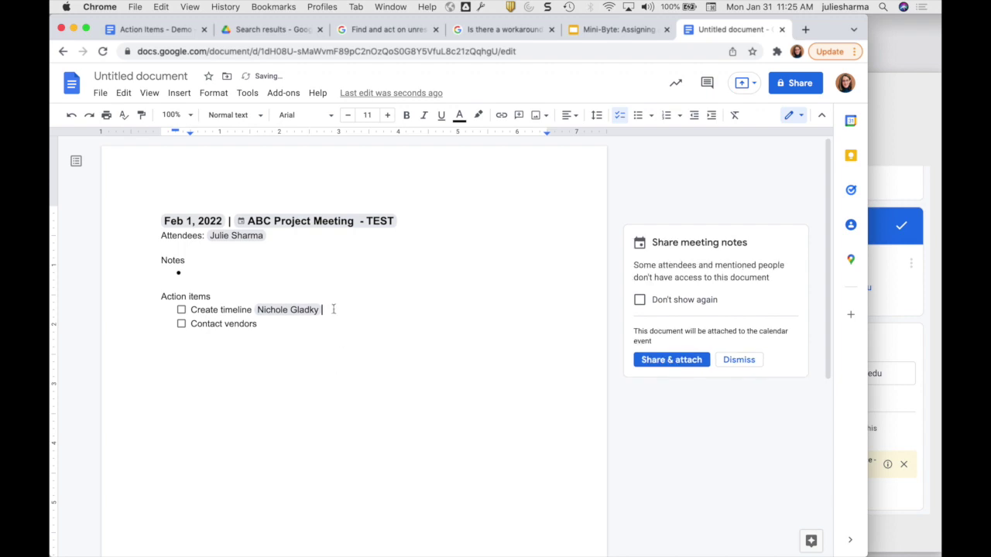
{"action": "mouse_move", "coordinate": [321, 310]}
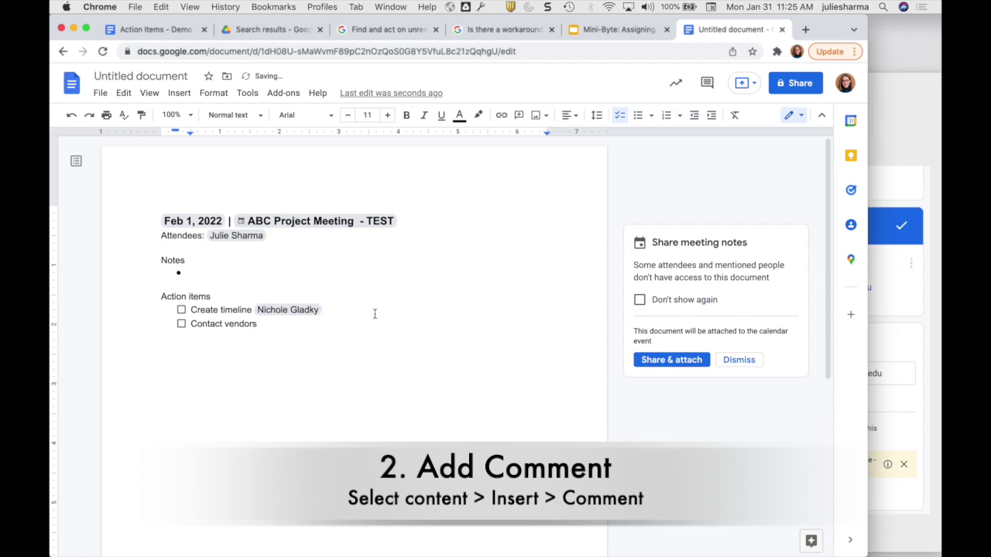
{"action": "left_click_drag", "start_coordinate": [322, 310], "coordinate": [178, 309]}
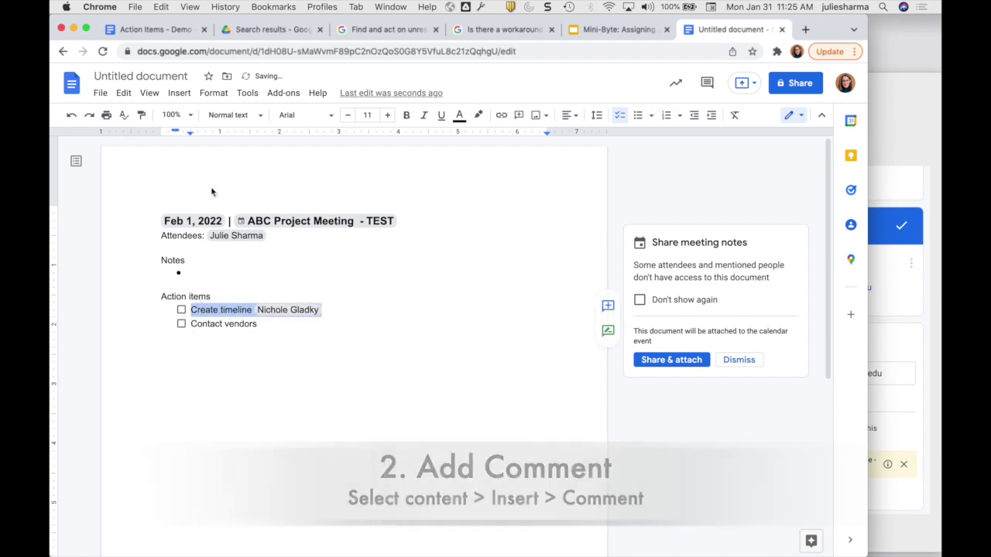
Add a comment to the selected Create timeline action item line
{"action": "left_click", "coordinate": [179, 93]}
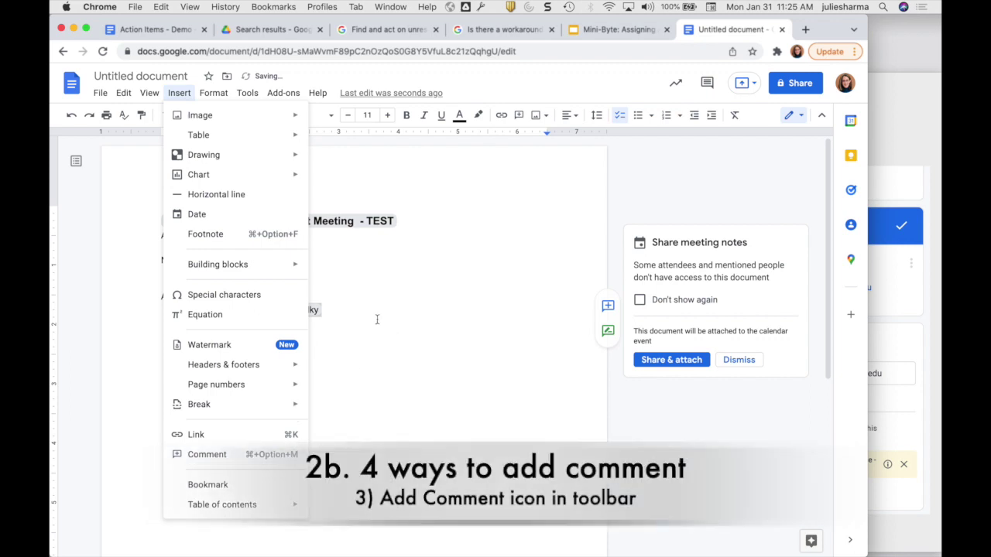
{"action": "left_click_drag", "start_coordinate": [367, 310], "coordinate": [189, 310]}
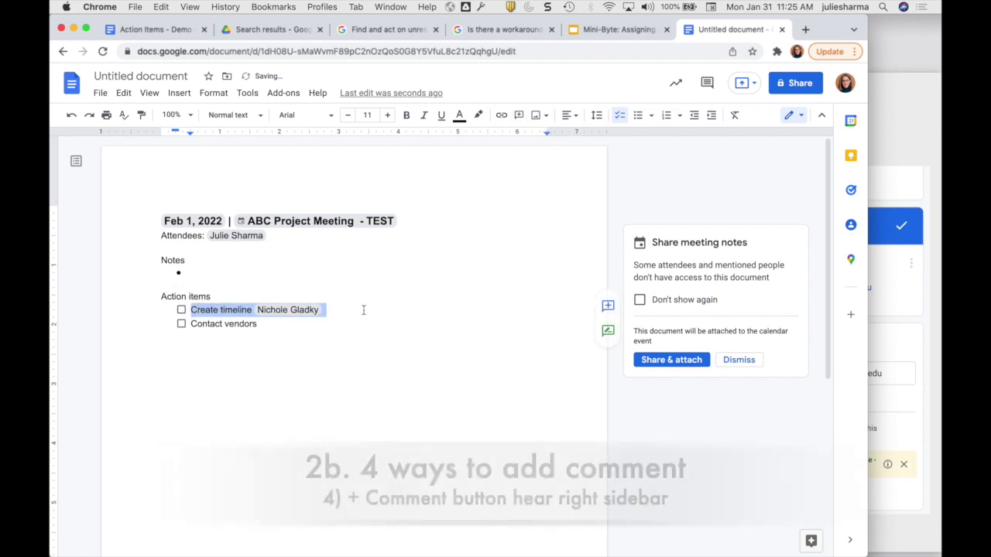
{"action": "left_click", "coordinate": [608, 308]}
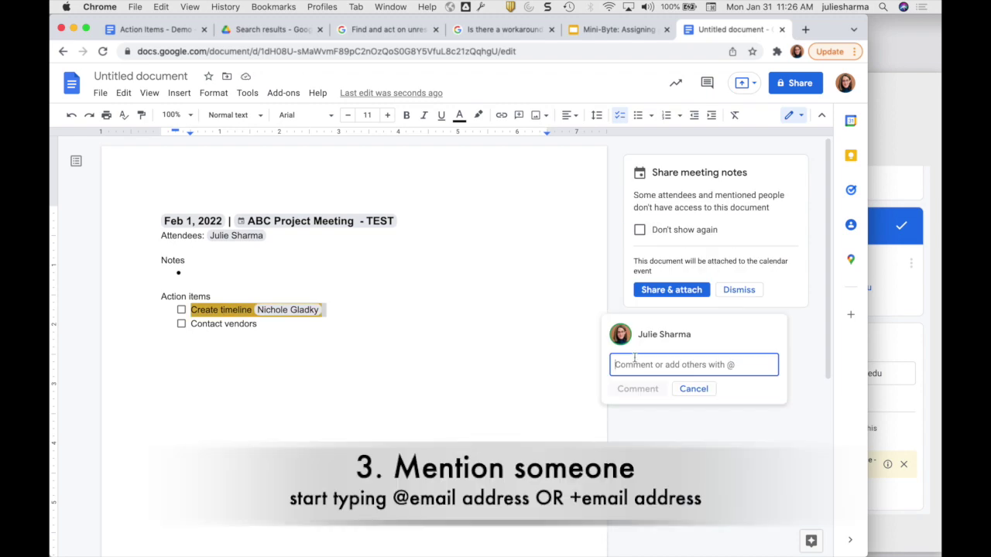
Mention the colleague at the start of the comment
{"action": "type", "text": "@ni"}
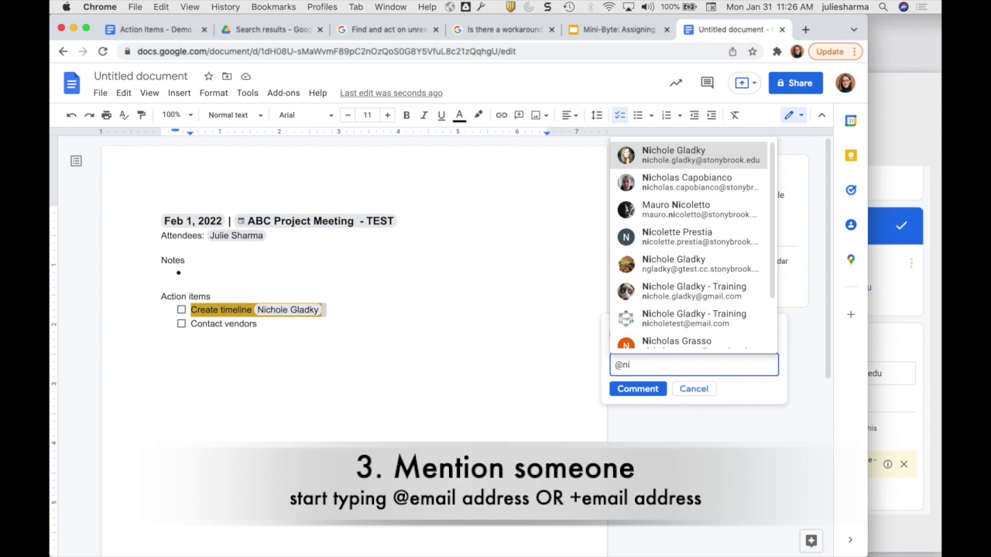
{"action": "left_click", "coordinate": [684, 162]}
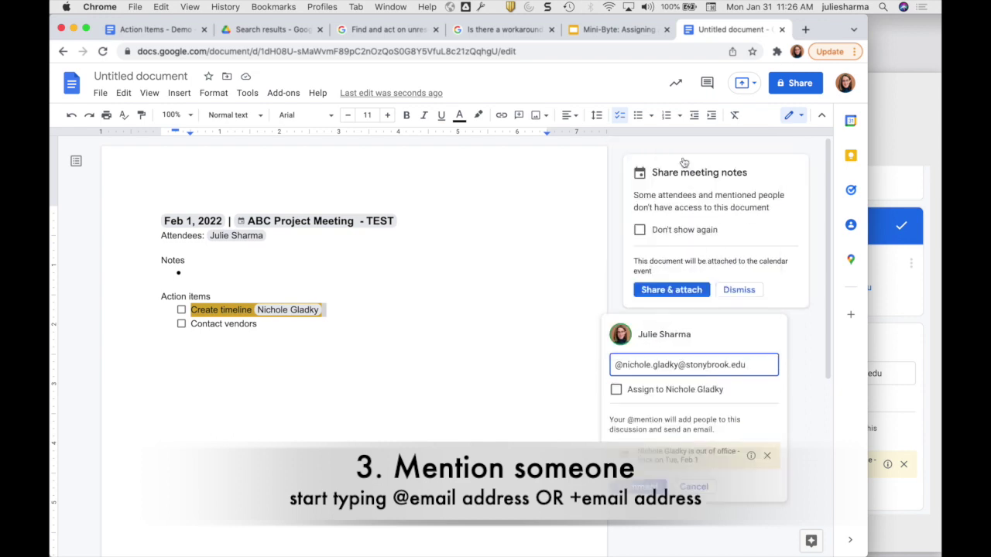
{"action": "key", "text": "super+a"}
{"action": "key", "text": "BackSpace"}
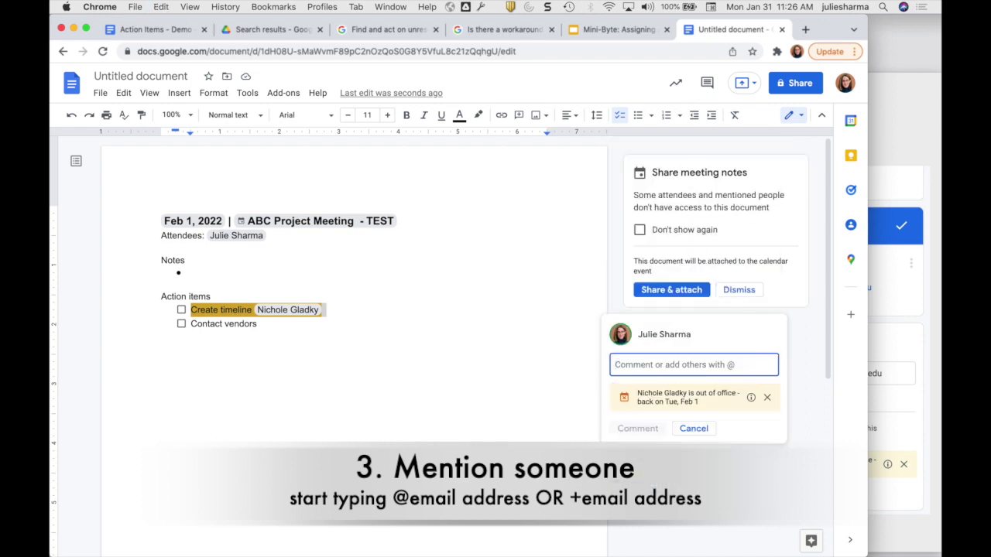
{"action": "type", "text": "+ni"}
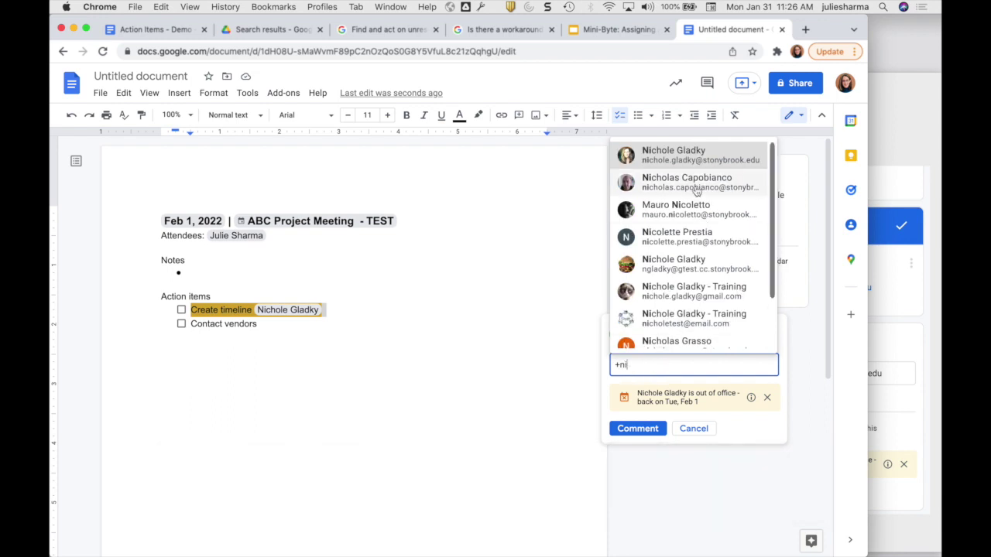
{"action": "left_click", "coordinate": [688, 159]}
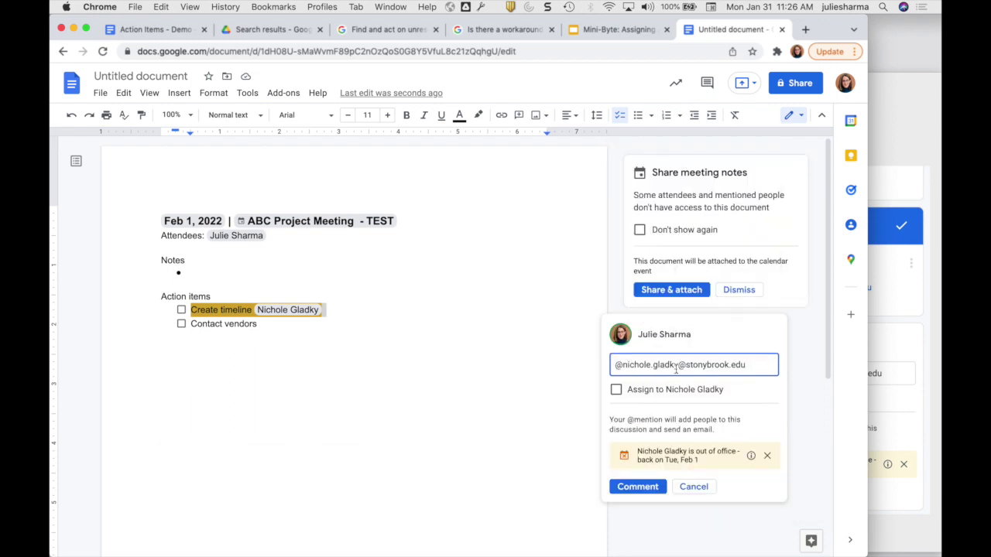
Write 'Create this document and share!' and 'DEMO ONLY', and enable assigning the colleague
{"action": "key", "text": "Return"}
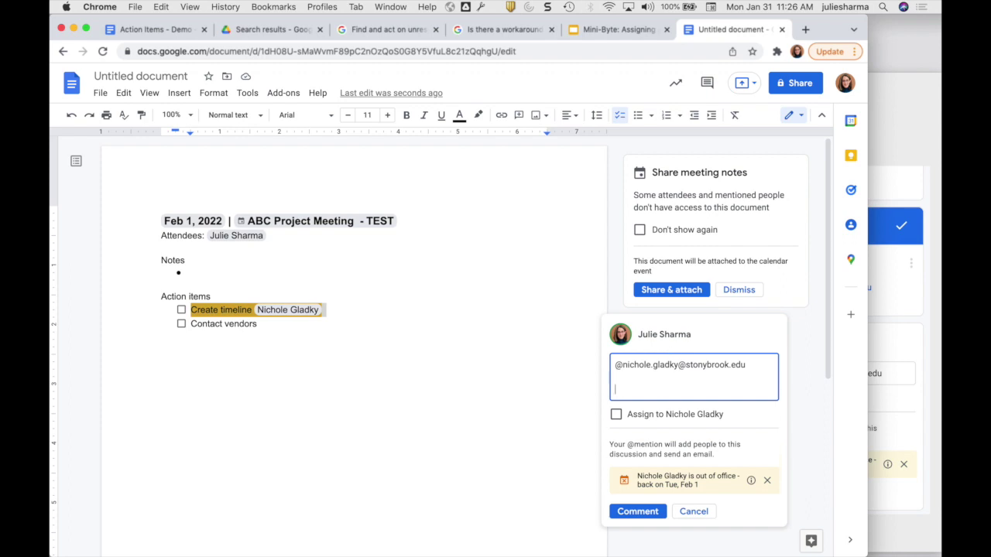
{"action": "type", "text": "Create this document and share with"}
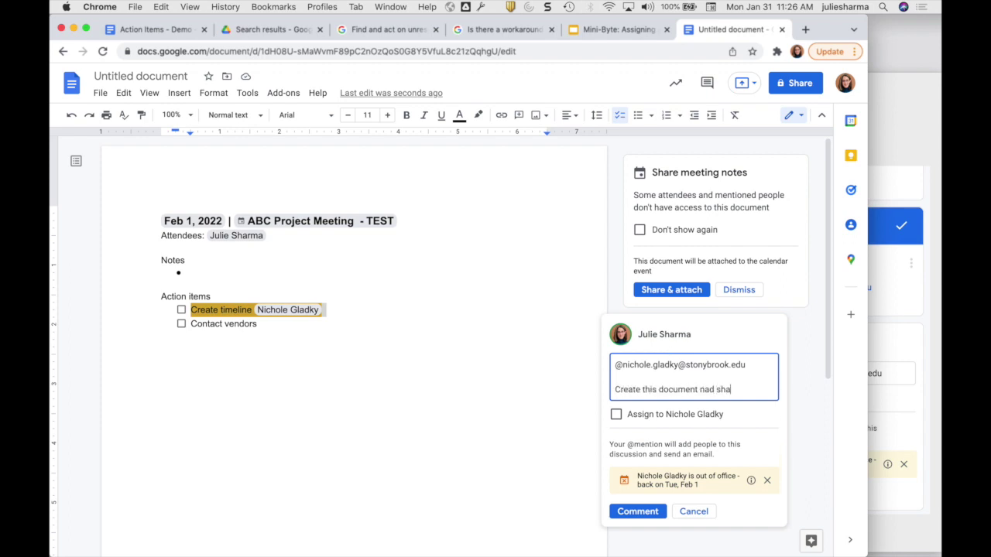
{"action": "key", "text": "BackSpace"}
{"action": "key", "text": "BackSpace"}
{"action": "key", "text": "BackSpace"}
{"action": "key", "text": "BackSpace"}
{"action": "key", "text": "BackSpace"}
{"action": "type", "text": "DEMO ONLY"}
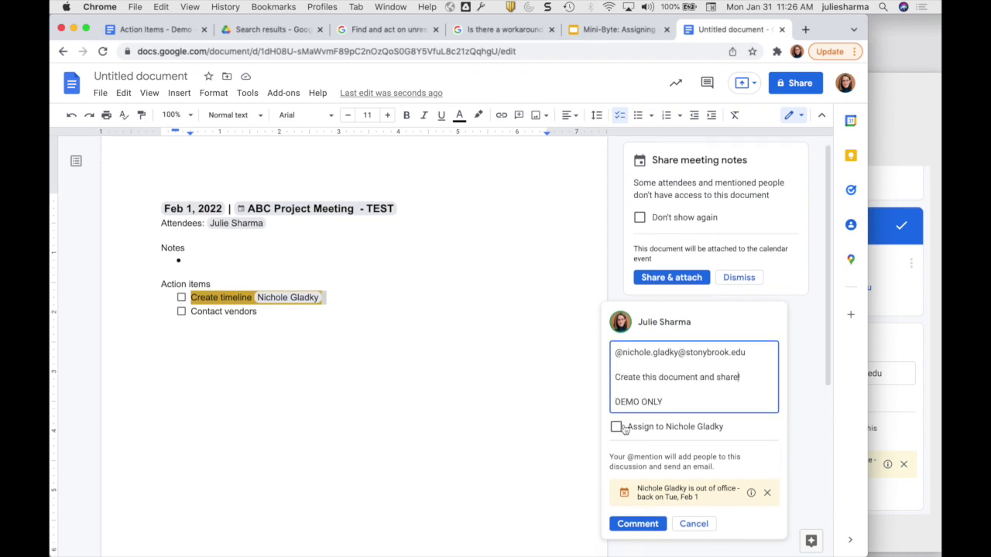
{"action": "left_click", "coordinate": [617, 430]}
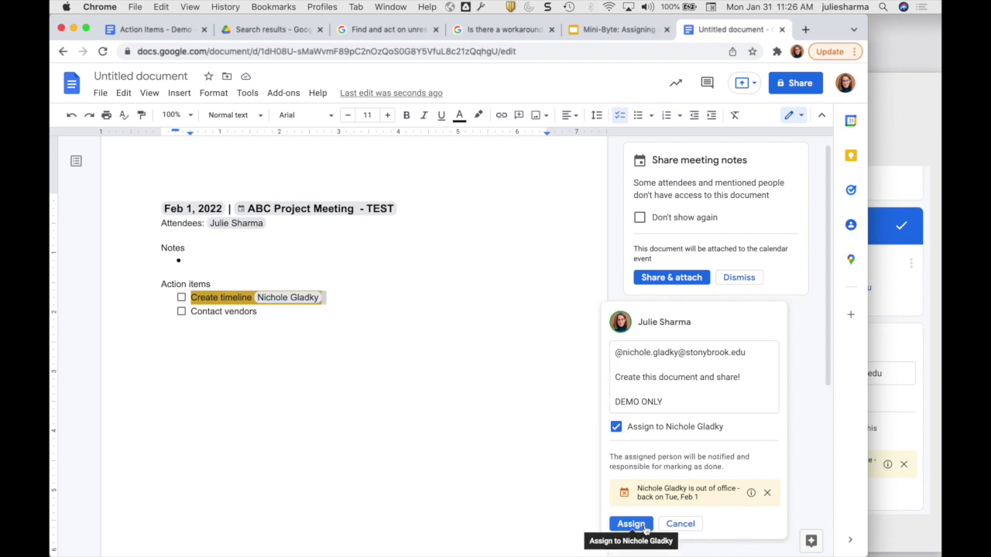
{"action": "scroll", "coordinate": [633, 529], "scroll_direction": "down", "scroll_amount": 1}
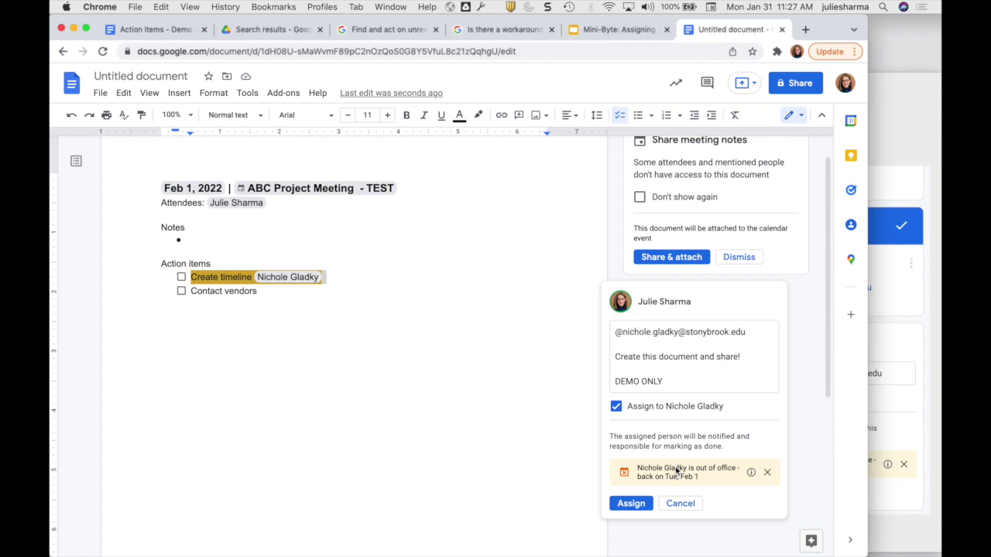
Assign the action item and share the document with the colleague as Editor
{"action": "left_click", "coordinate": [631, 503]}
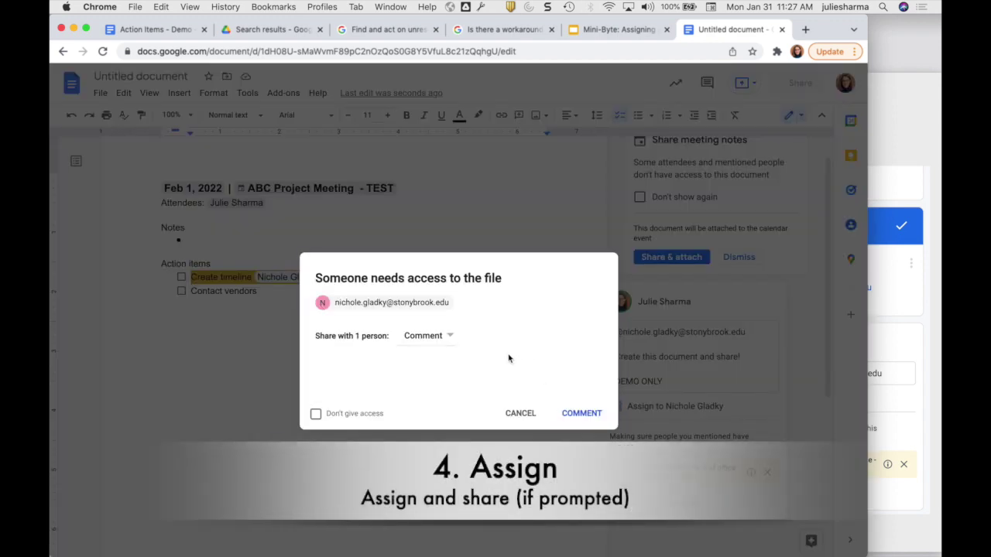
{"action": "left_click", "coordinate": [450, 337]}
{"action": "left_click", "coordinate": [449, 359]}
{"action": "left_click", "coordinate": [580, 413]}
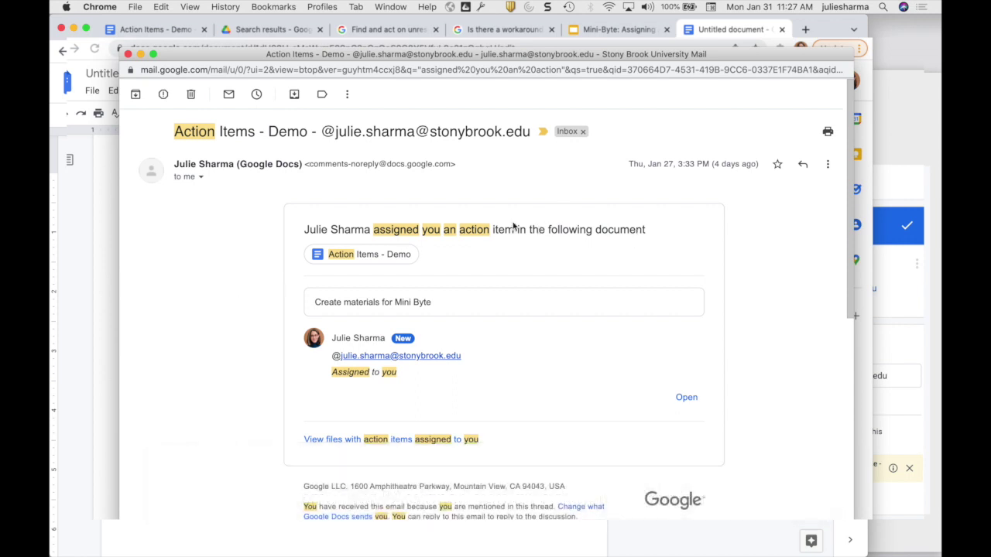
Highlight 'assigned you an action item' in the notification email, then clear the selection
{"action": "left_click_drag", "start_coordinate": [513, 230], "coordinate": [375, 224]}
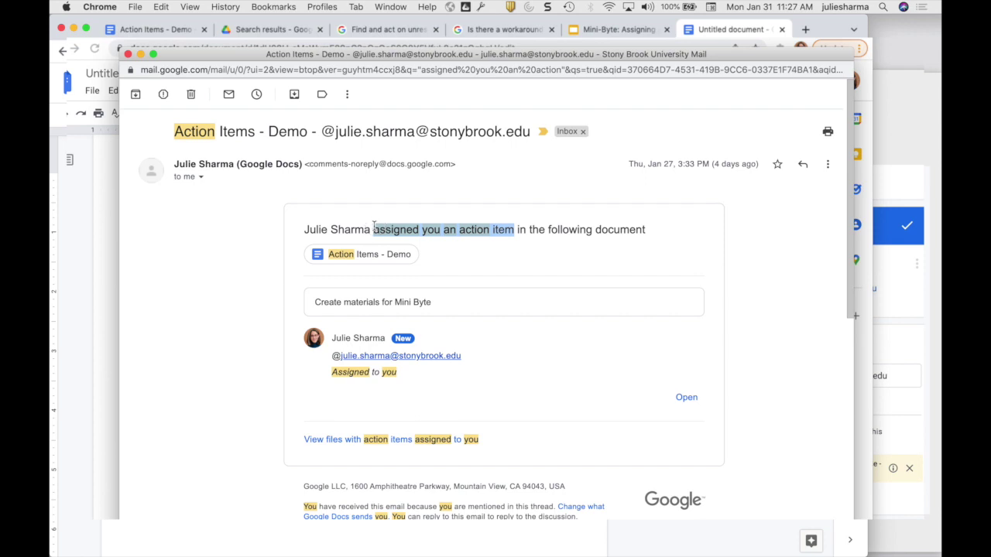
{"action": "left_click", "coordinate": [277, 305]}
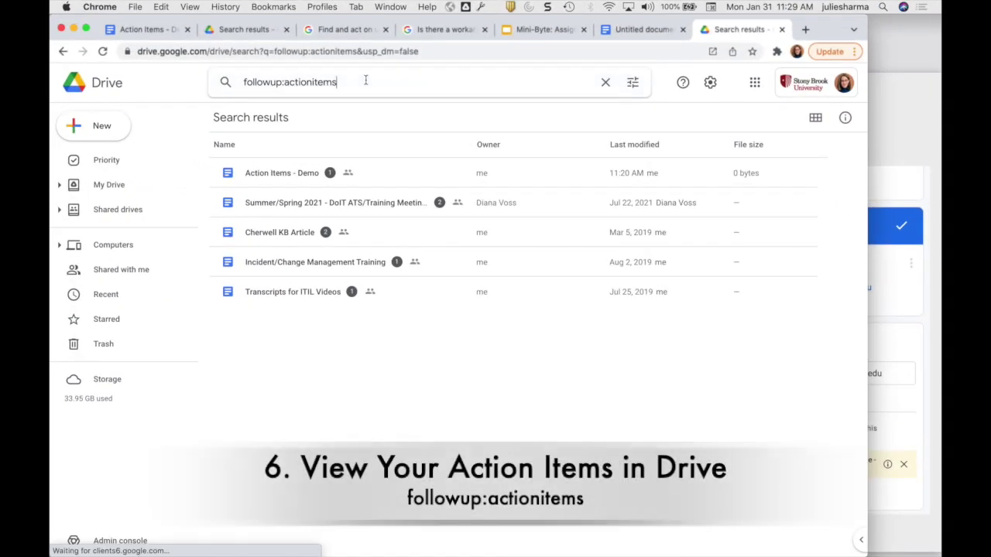
Rerun the followup:actionitems search and jump to Action Items - Demo's action item
{"action": "left_click_drag", "start_coordinate": [365, 81], "coordinate": [238, 85]}
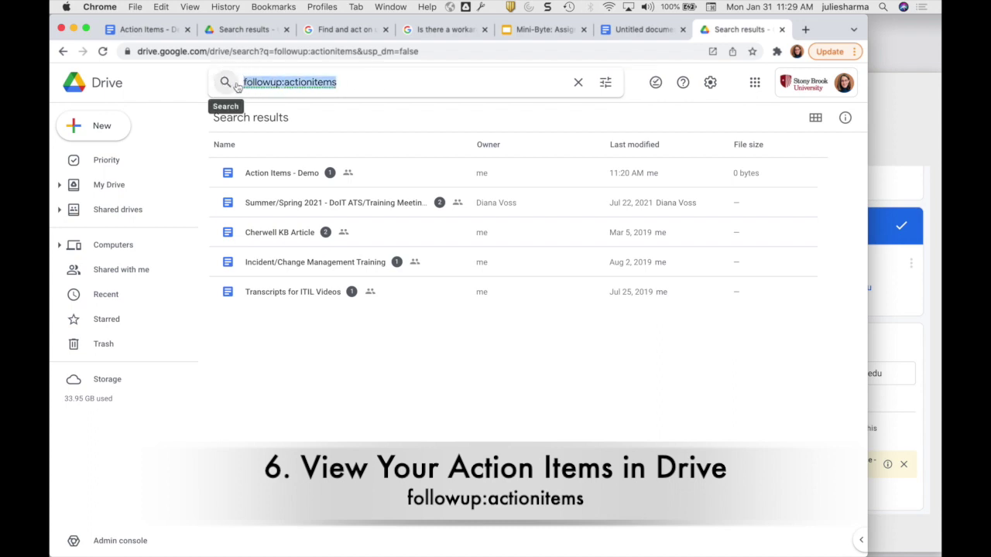
{"action": "left_click", "coordinate": [366, 84]}
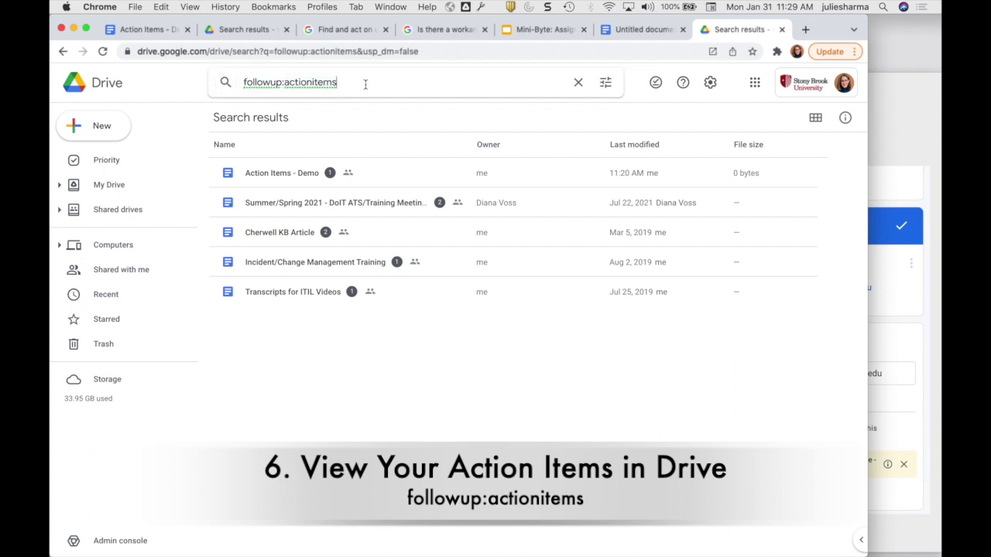
{"action": "left_click", "coordinate": [330, 173]}
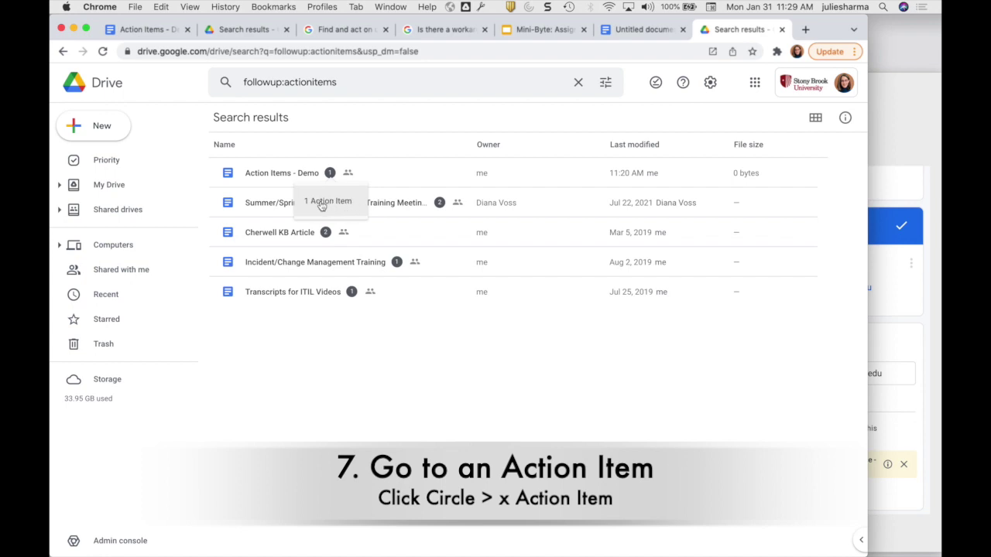
{"action": "left_click", "coordinate": [330, 205]}
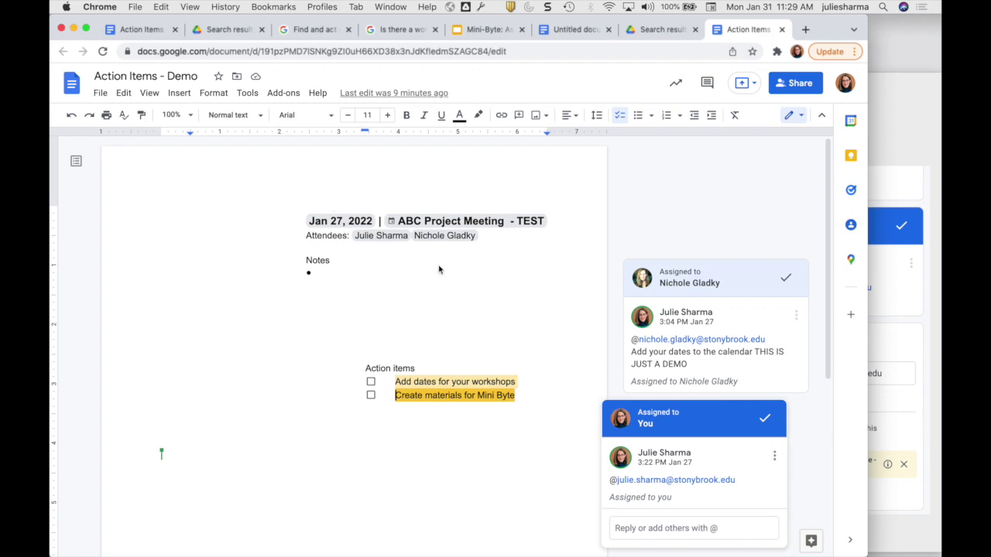
Reply 'done' to the assigned action item and resolve its comment thread
{"action": "left_click", "coordinate": [679, 529]}
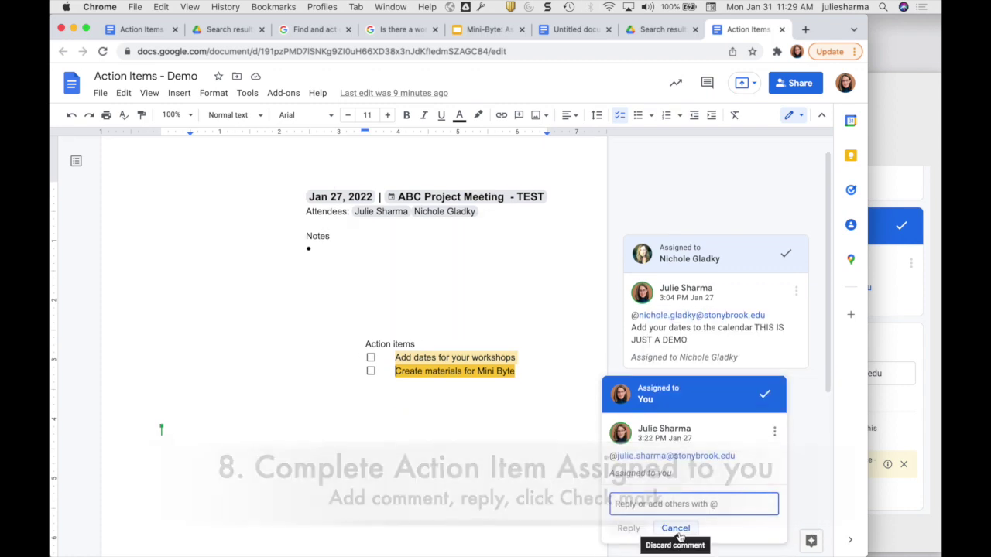
{"action": "type", "text": "done"}
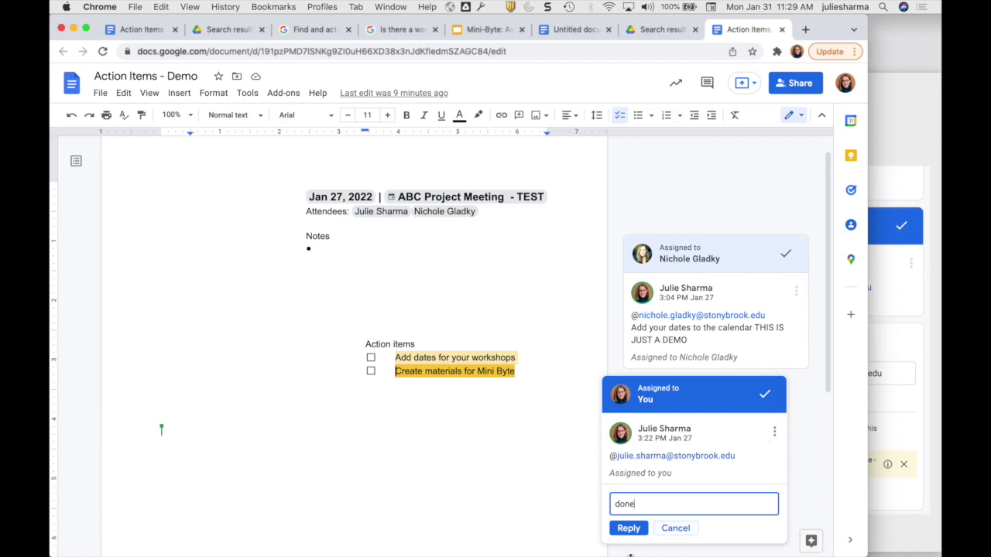
{"action": "left_click", "coordinate": [629, 529]}
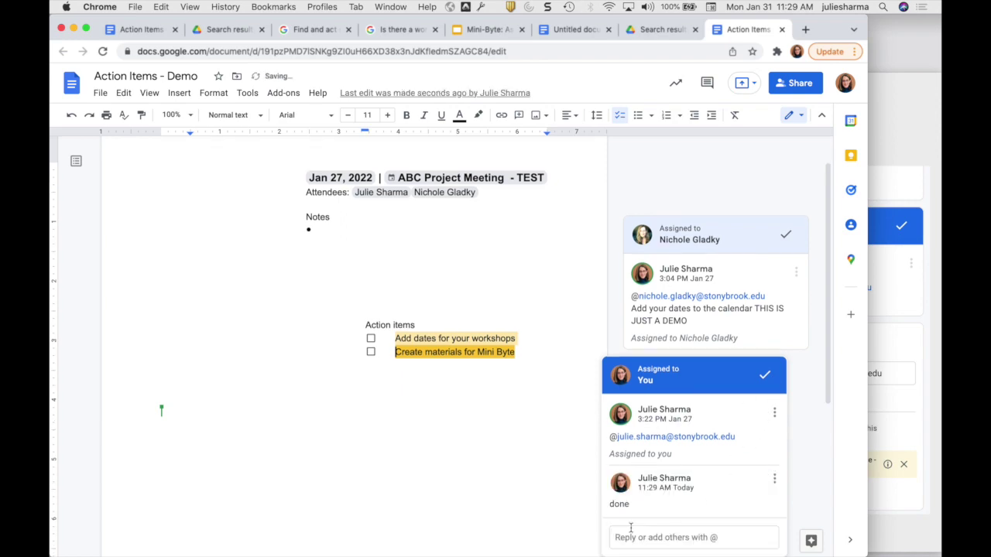
{"action": "left_click", "coordinate": [764, 377]}
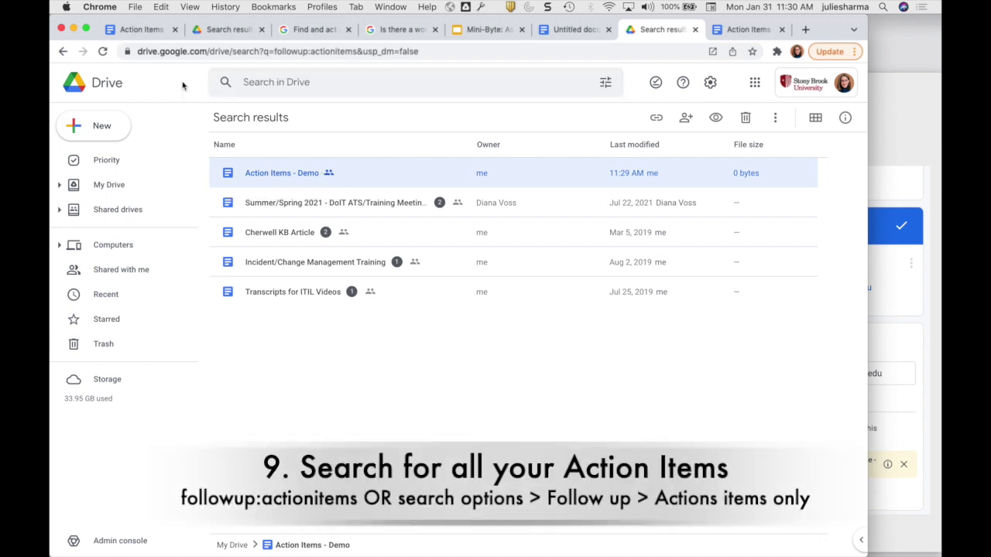
Search Drive with the Follow up filter set to 'Action items only'
{"action": "left_click", "coordinate": [606, 84]}
{"action": "left_click", "coordinate": [420, 454]}
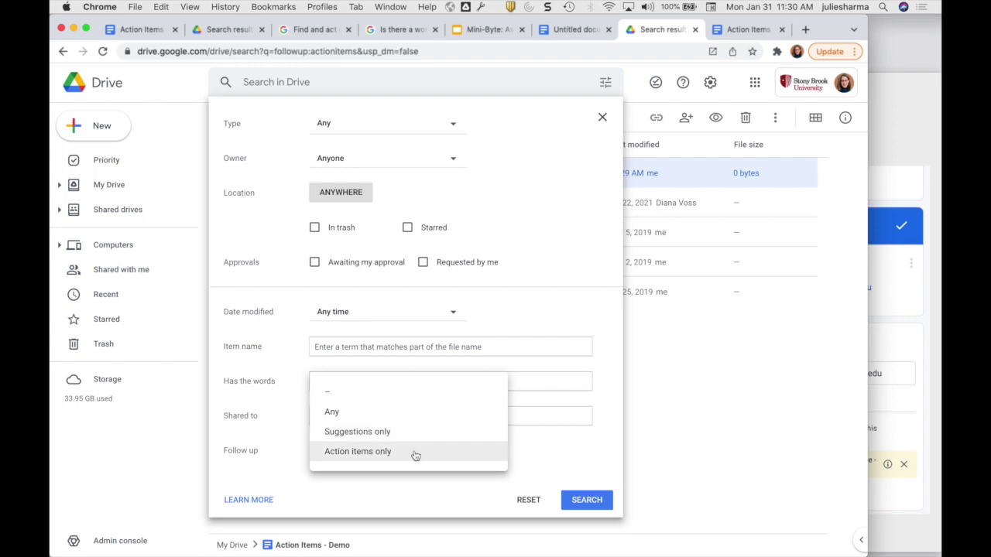
{"action": "left_click", "coordinate": [415, 453]}
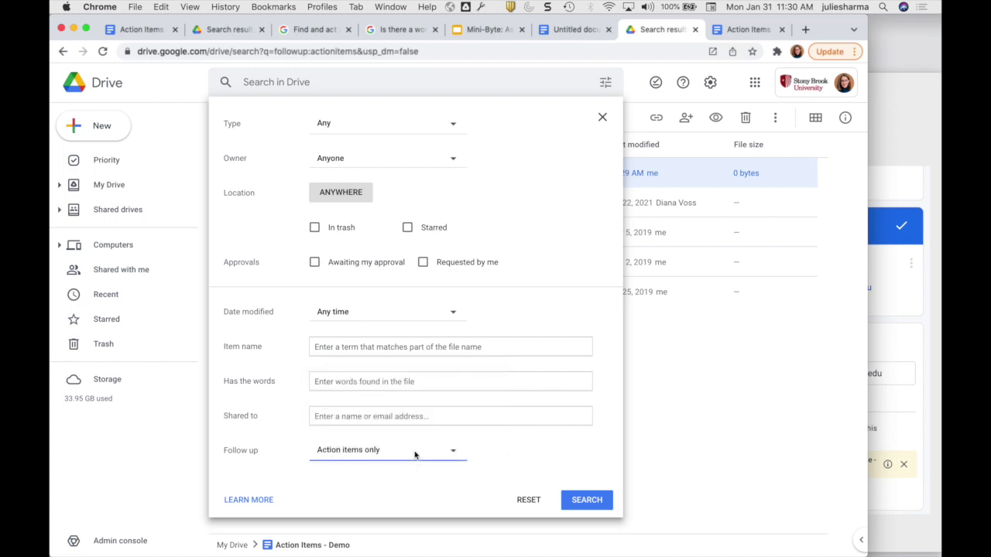
{"action": "left_click", "coordinate": [593, 503]}
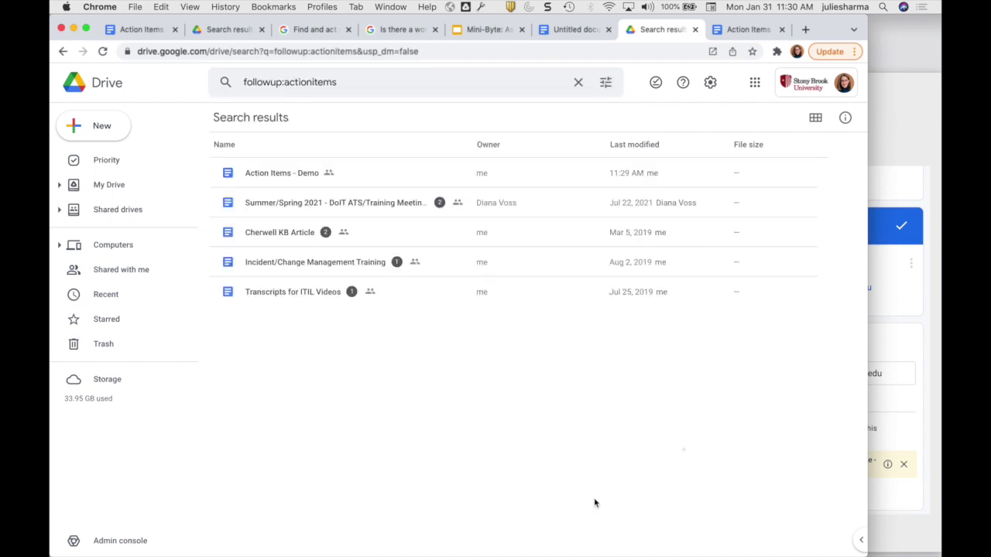